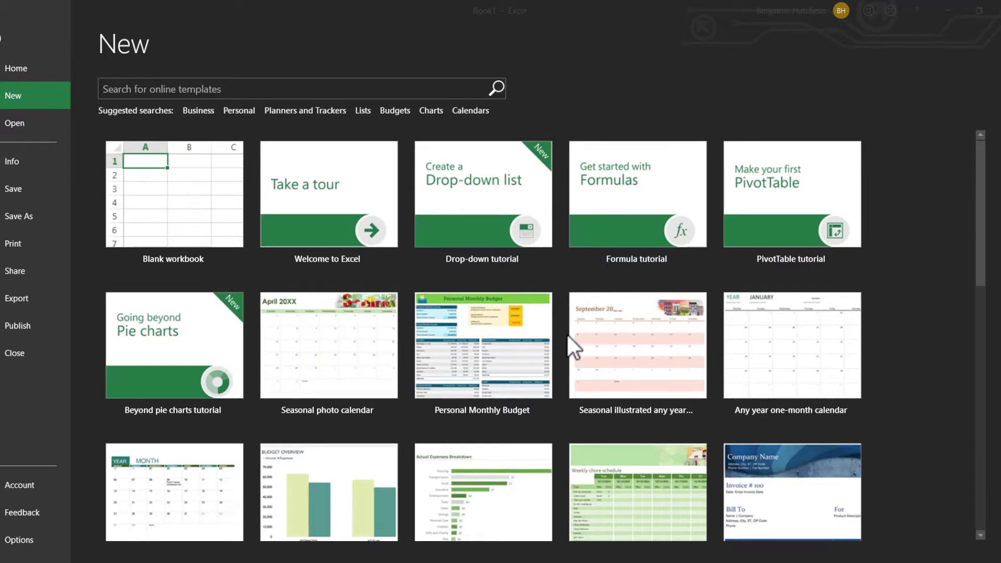
# Browse the available templates and create a new blank workbook
pyautogui.scroll(-7, 568, 335)
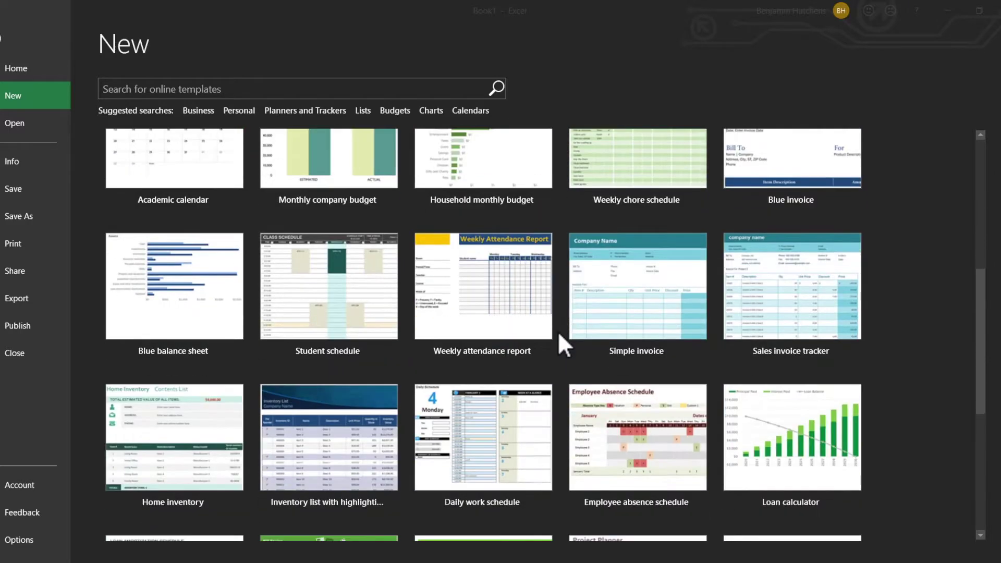
pyautogui.scroll(-5, 560, 334)
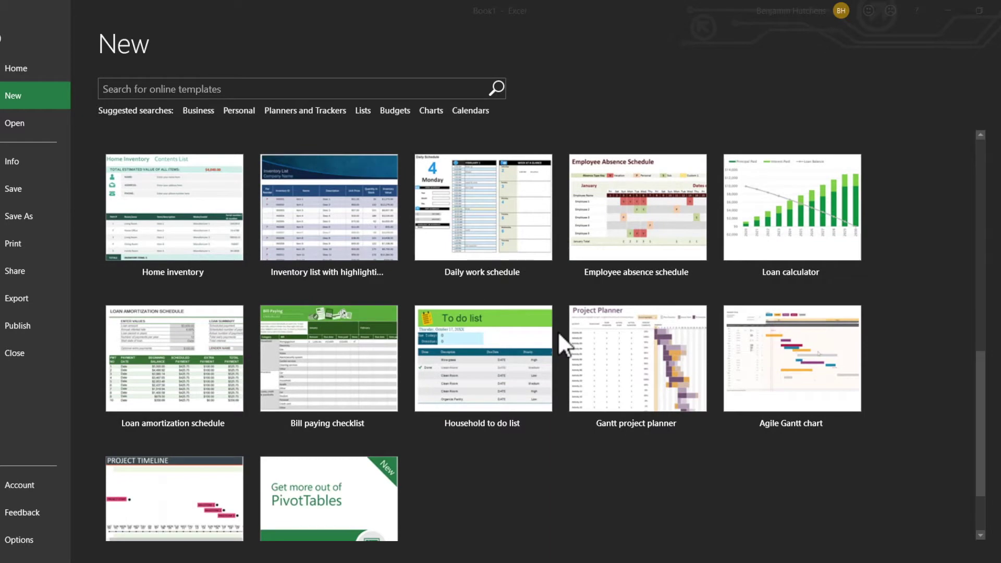
pyautogui.scroll(5, 559, 333)
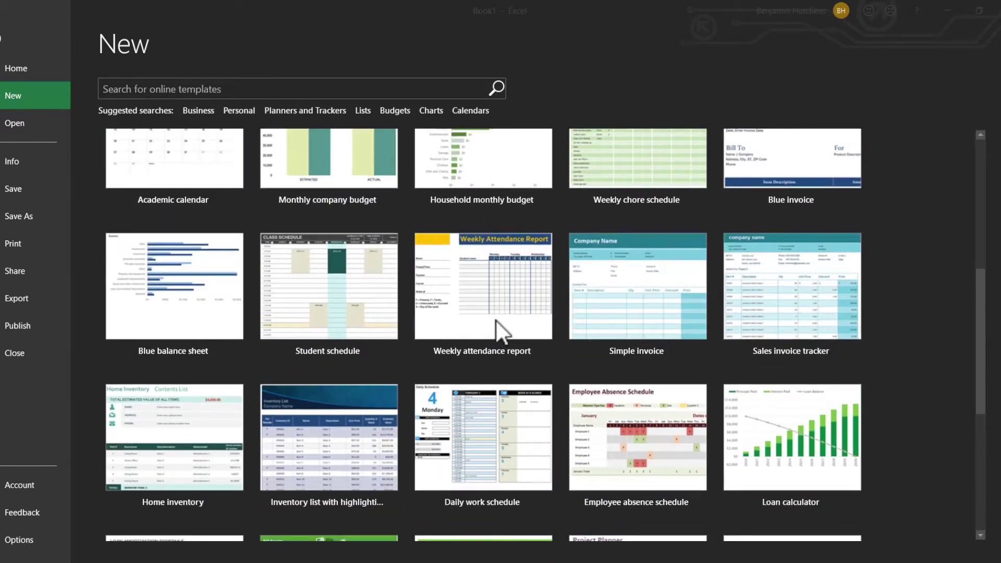
pyautogui.scroll(7, 466, 318)
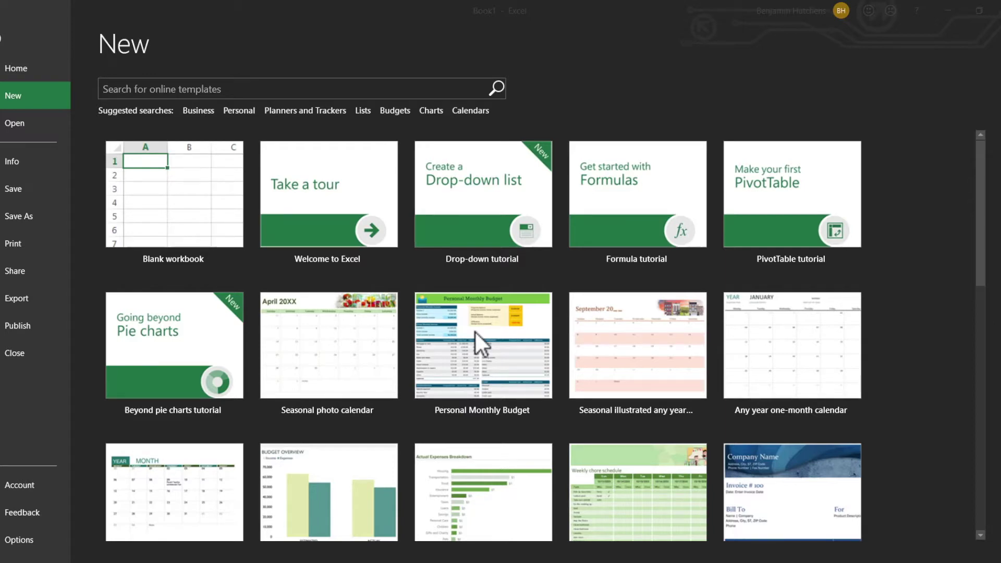
pyautogui.click(177, 209)
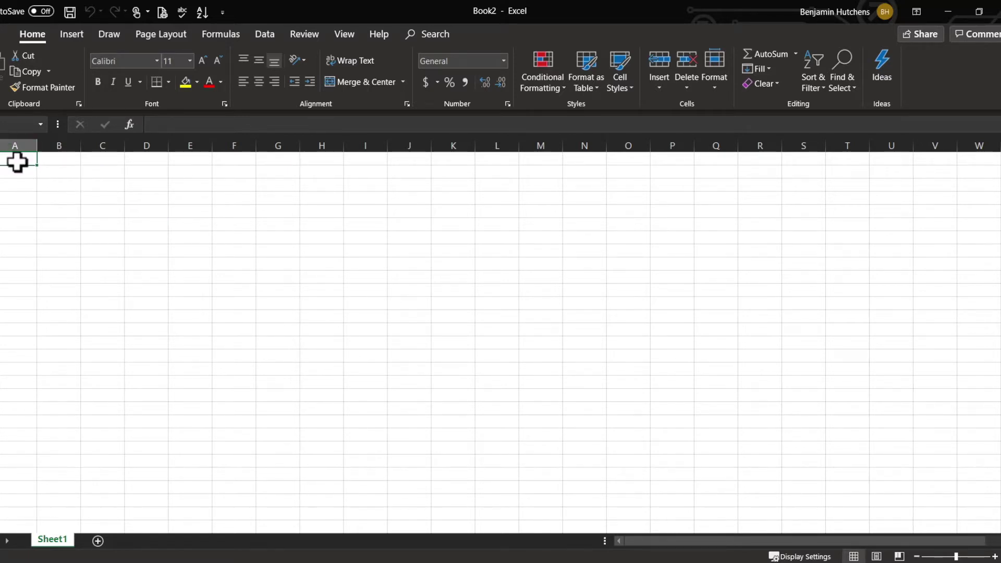
pyautogui.click(157, 208)
pyautogui.click(324, 324)
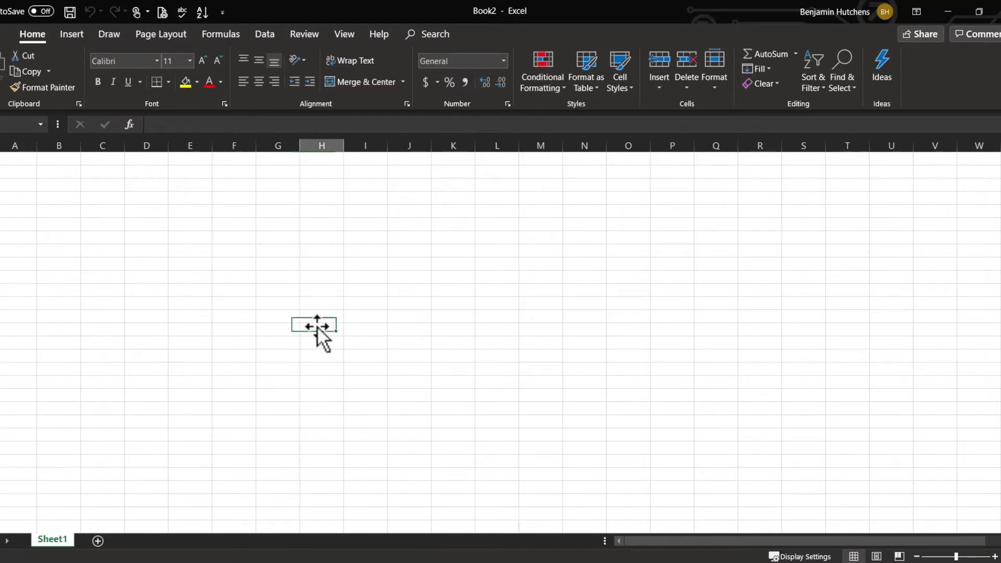
pyautogui.click(12, 164)
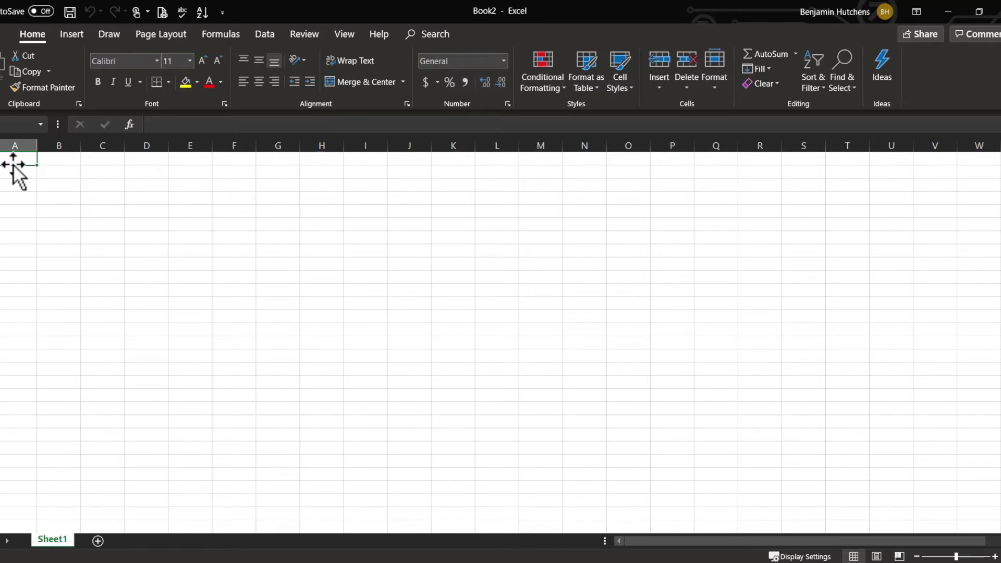
pyautogui.click(50, 182)
pyautogui.click(112, 211)
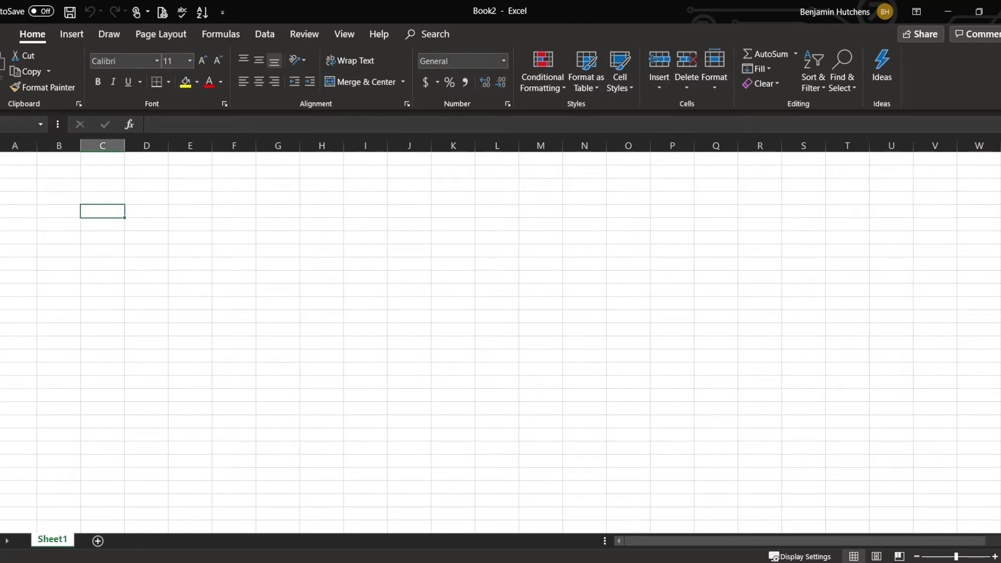
# Try selecting the entire first row, the entire column A and the whole sheet in turn
pyautogui.click(0, 159)
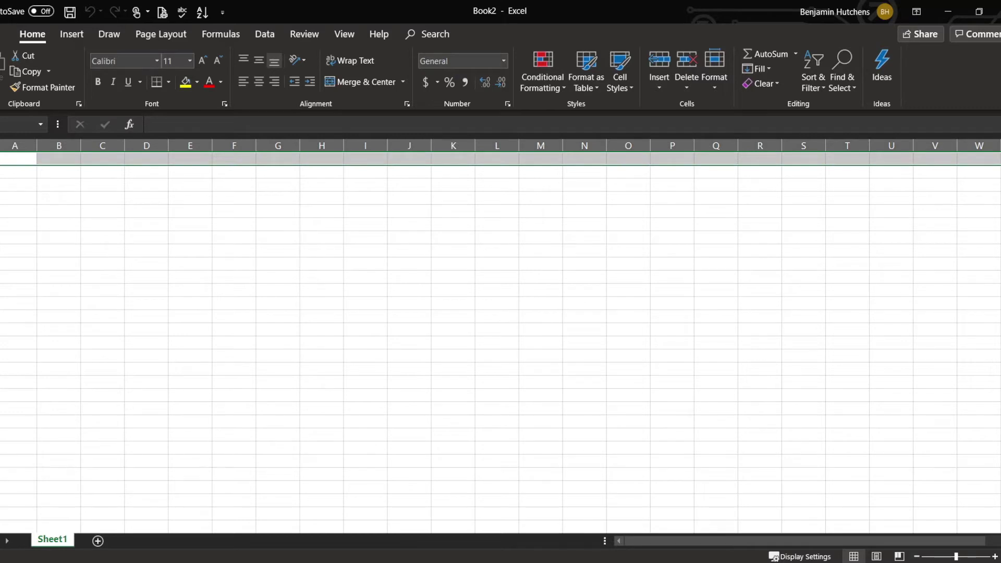
pyautogui.click(13, 141)
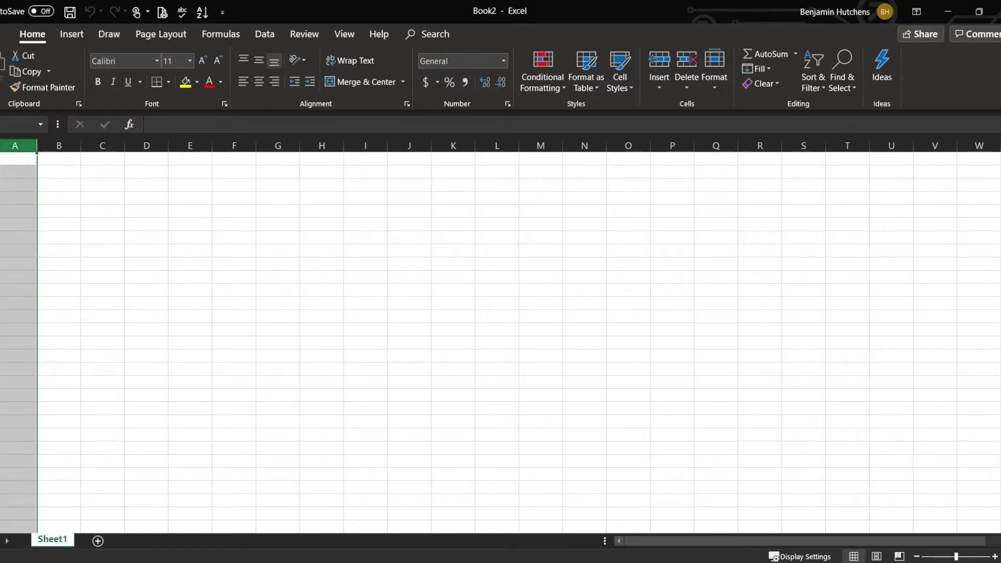
pyautogui.hotkey('ctrl', 'a')
pyautogui.click(54, 208)
# Widen column A by setting a larger column width for it
pyautogui.click(9, 146)
pyautogui.click(712, 90)
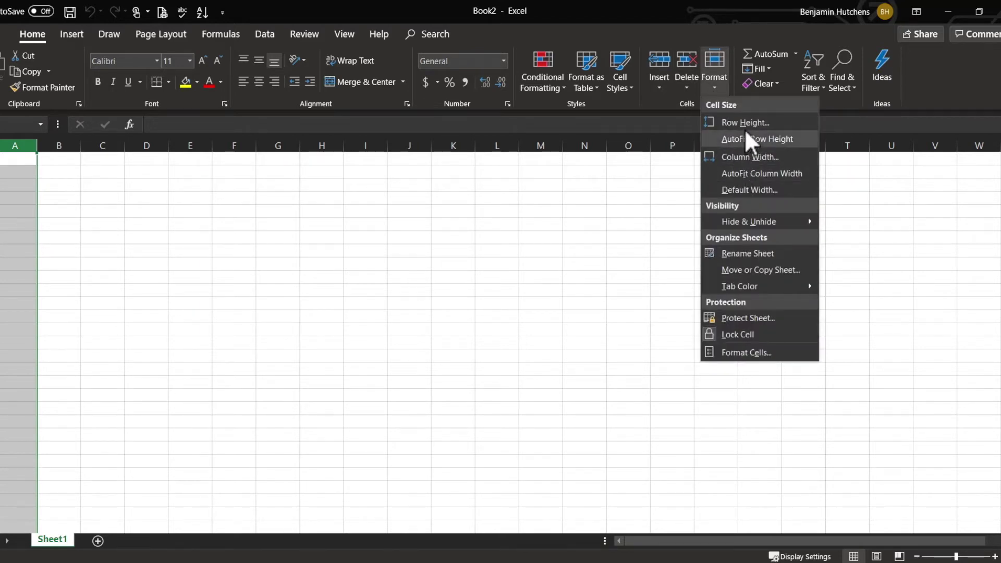
pyautogui.click(750, 157)
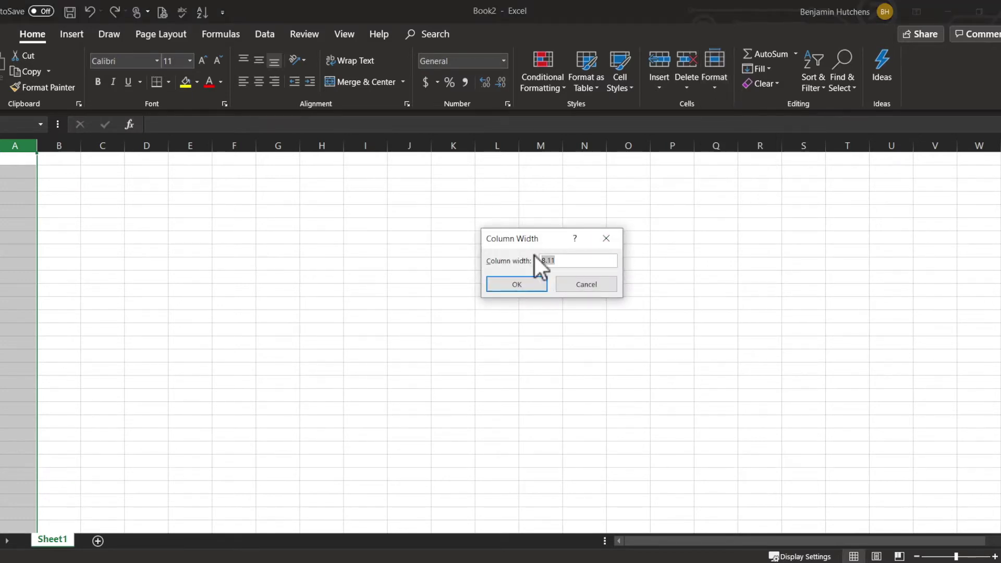
pyautogui.click(525, 284)
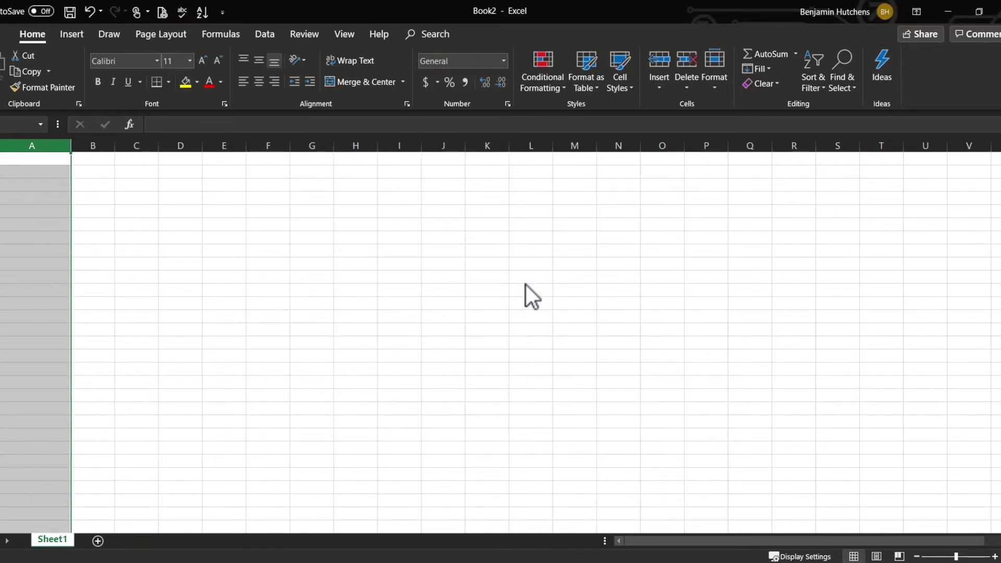
pyautogui.click(99, 197)
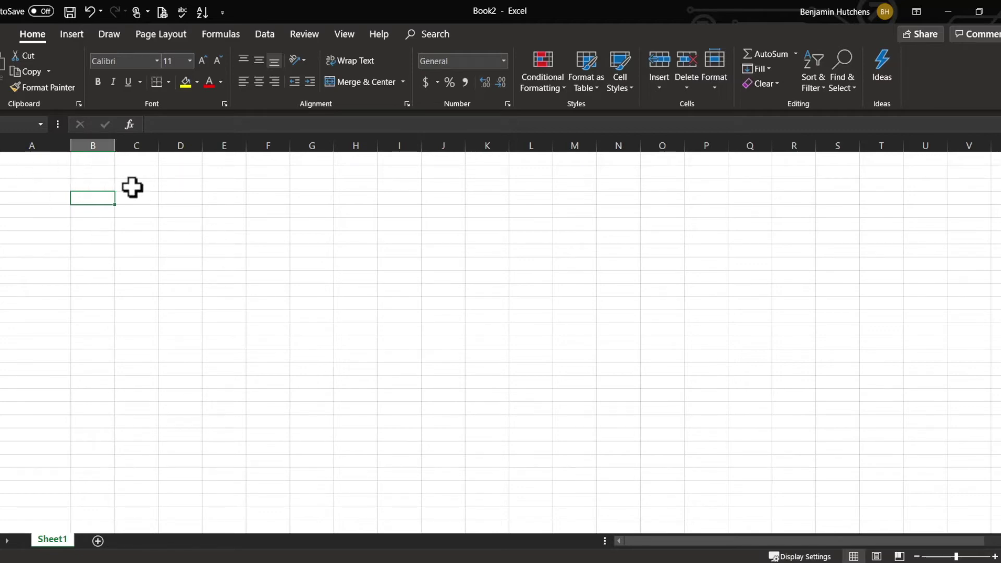
# Fill cell C2 with a light blue theme color
pyautogui.click(117, 172)
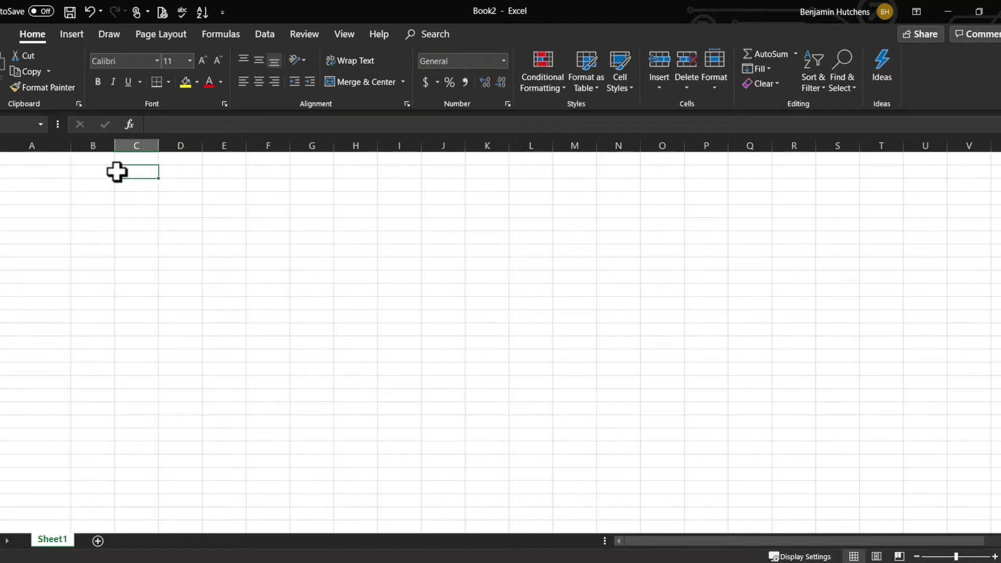
pyautogui.click(198, 82)
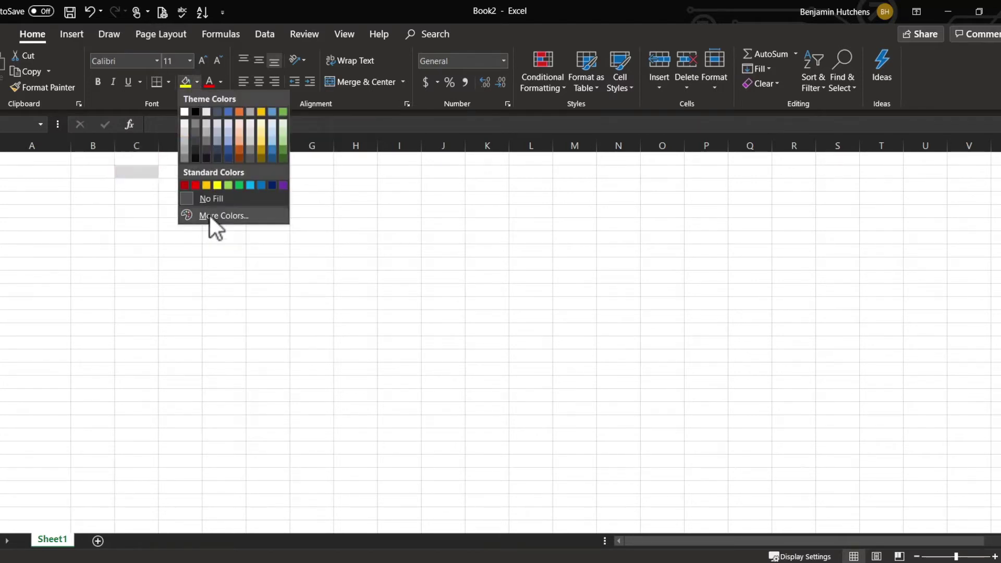
pyautogui.click(229, 139)
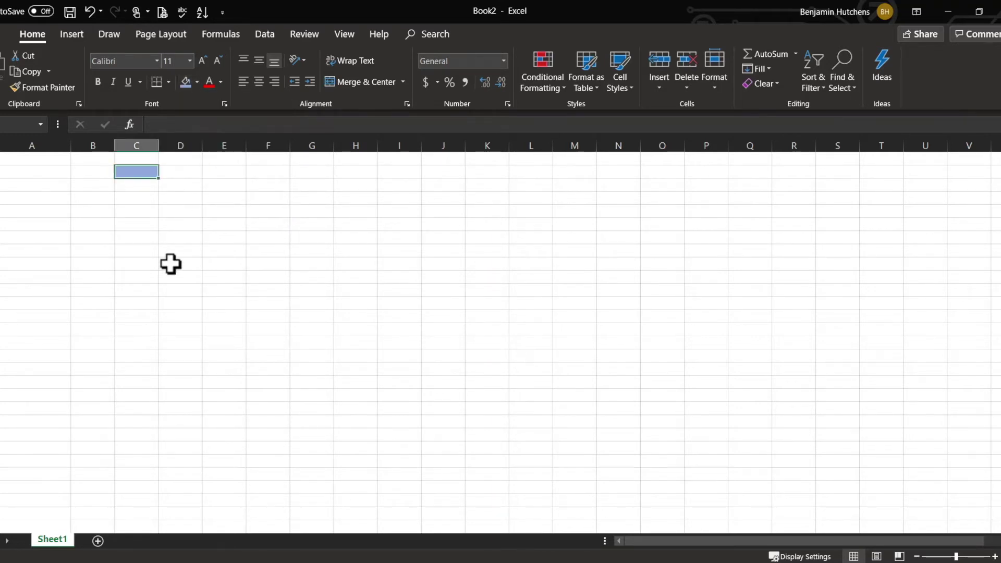
# Fill the entire row 3 with a light gray theme color
pyautogui.moveTo(183, 156); pyautogui.dragTo(185, 308)
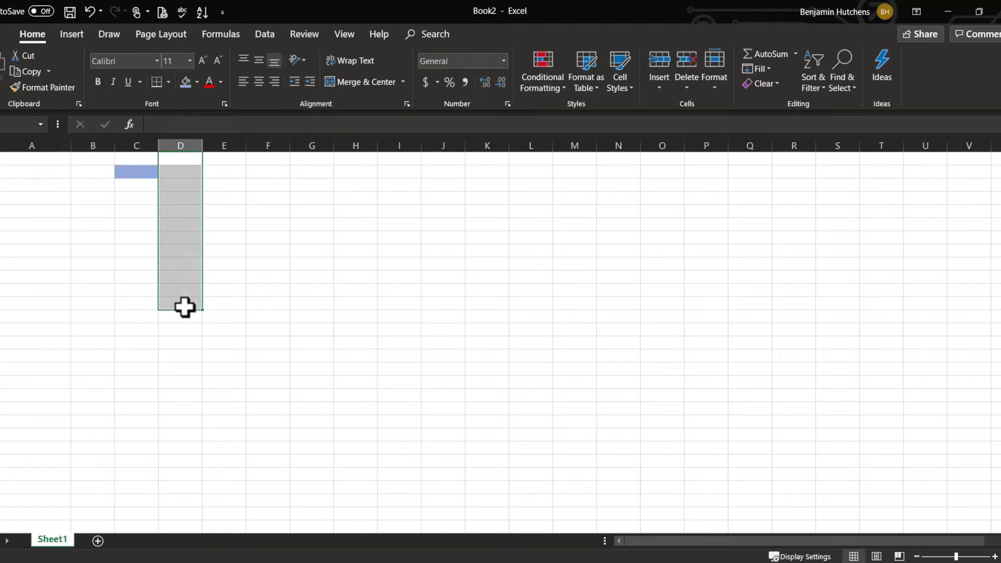
pyautogui.click(181, 144)
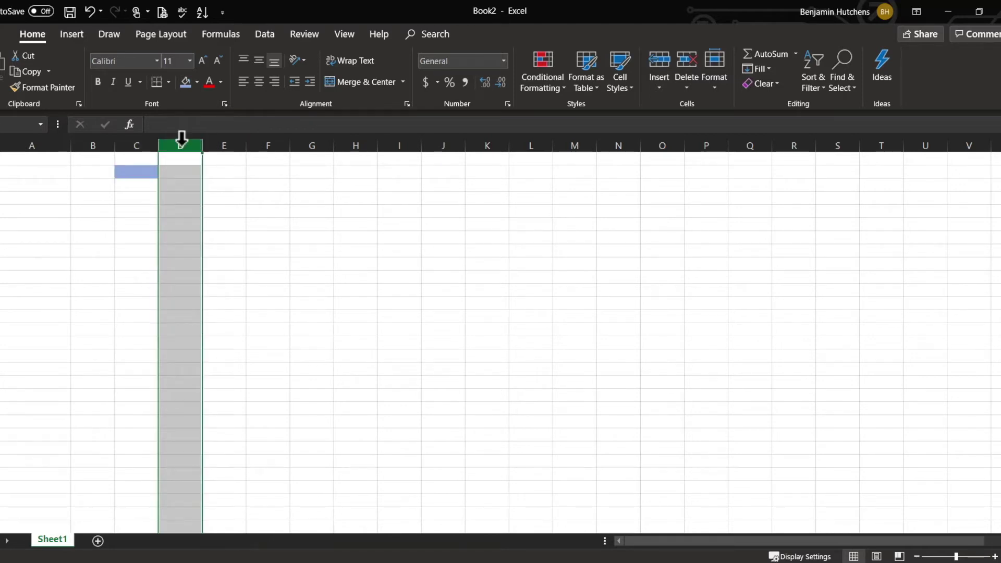
pyautogui.click(2, 185)
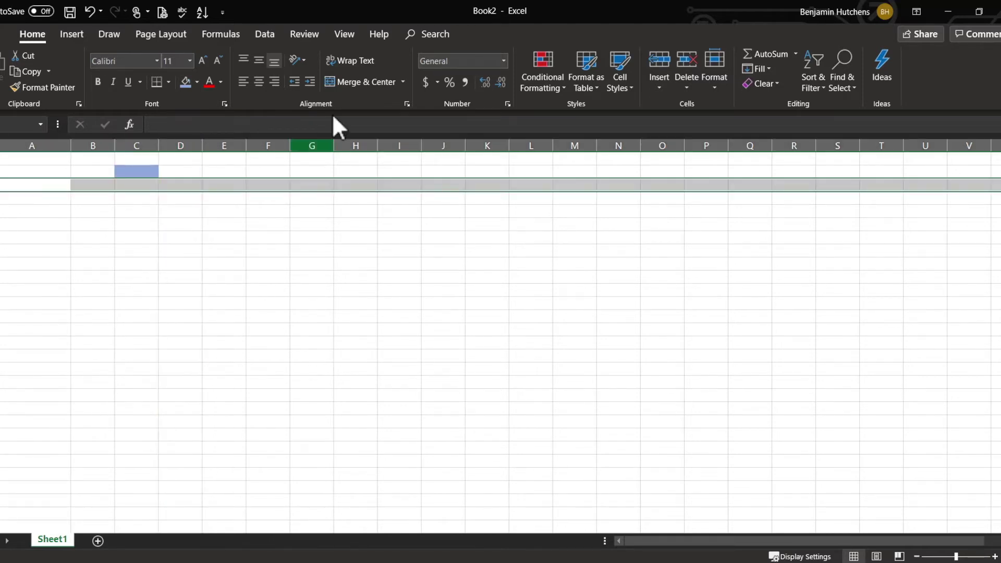
pyautogui.click(189, 83)
pyautogui.click(197, 82)
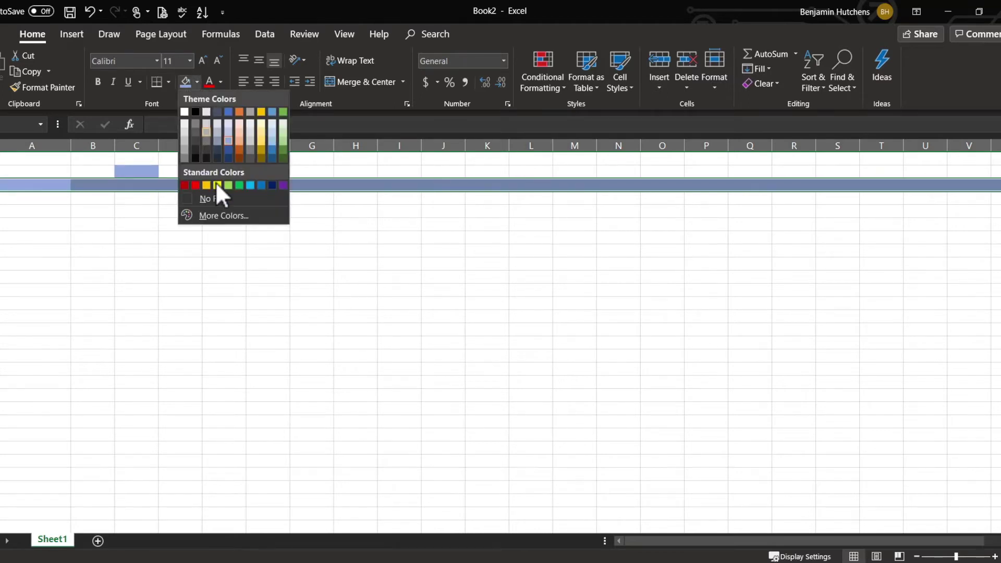
pyautogui.click(252, 139)
pyautogui.click(219, 263)
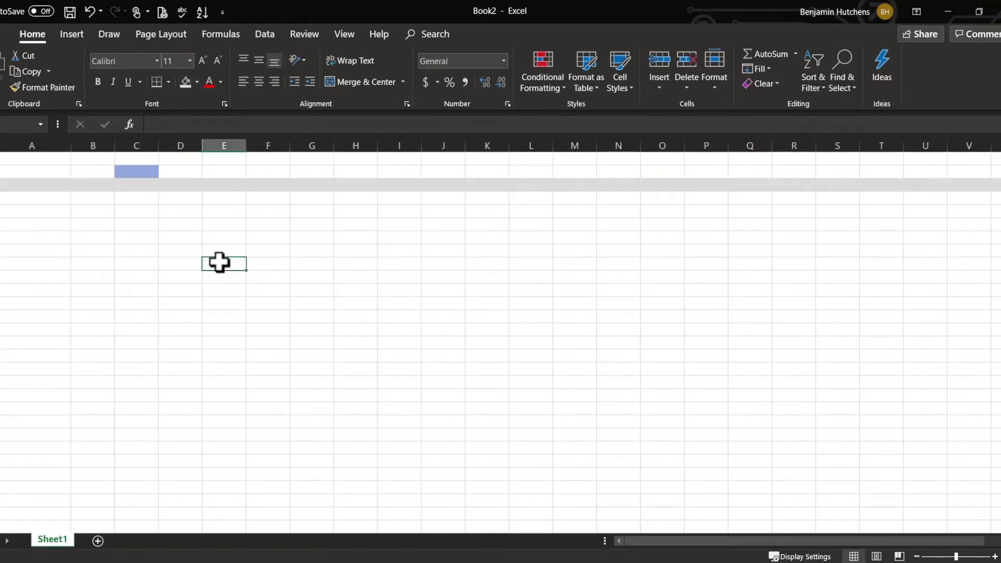
# Fill the cell range D1:D10 with a light orange theme color
pyautogui.click(191, 158)
pyautogui.press('F2')
pyautogui.moveTo(180, 276); pyautogui.dragTo(183, 161)
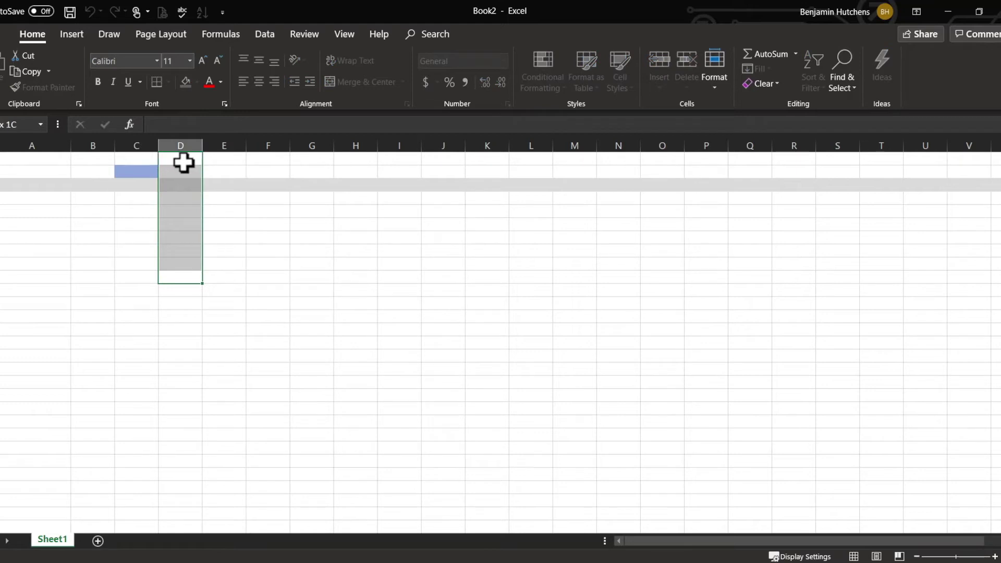
pyautogui.click(197, 83)
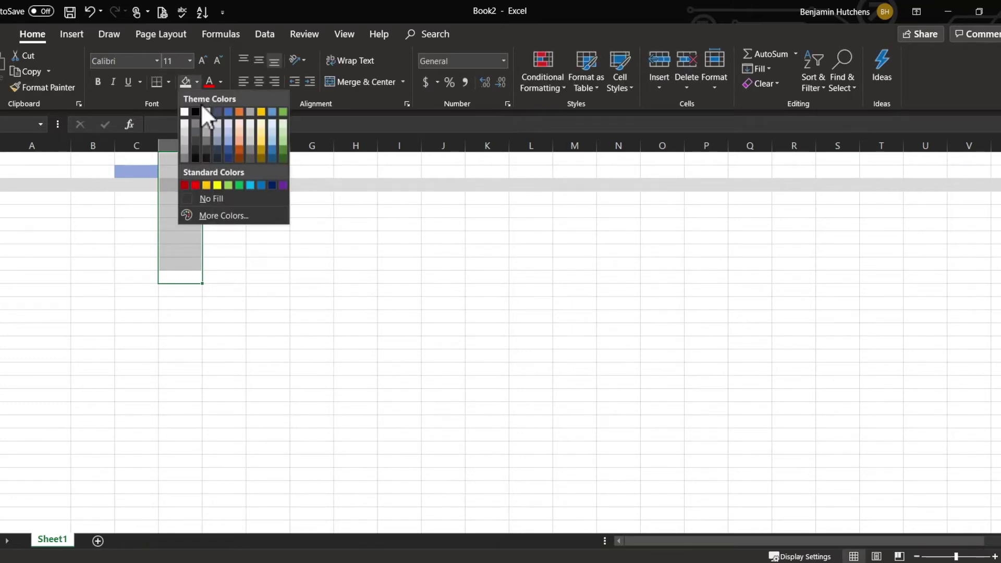
pyautogui.click(239, 142)
pyautogui.moveTo(280, 306); pyautogui.dragTo(279, 255)
pyautogui.click(338, 332)
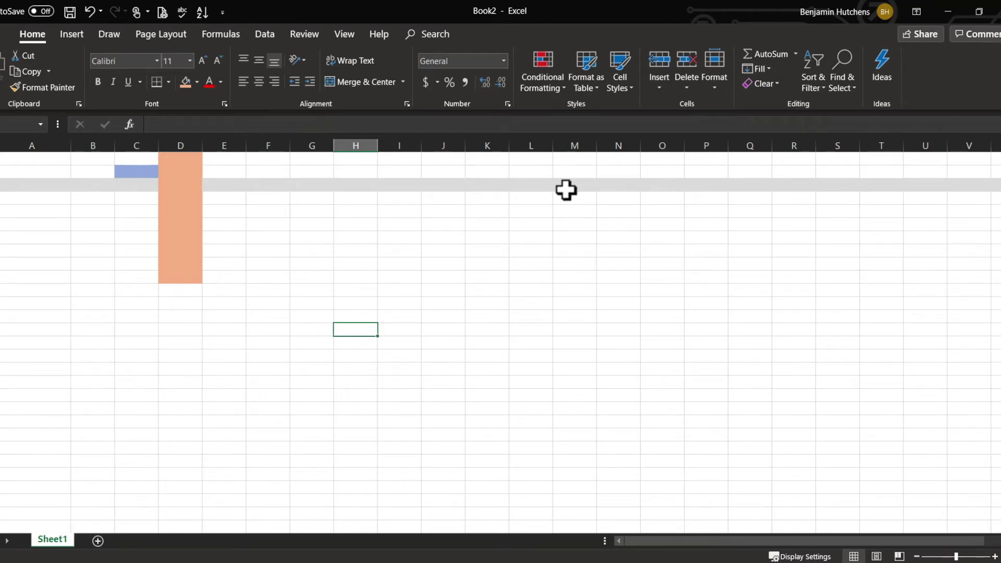
# Enter the numbers 5, 7, 2 and 9 down cells E5 to E8
pyautogui.click(235, 210)
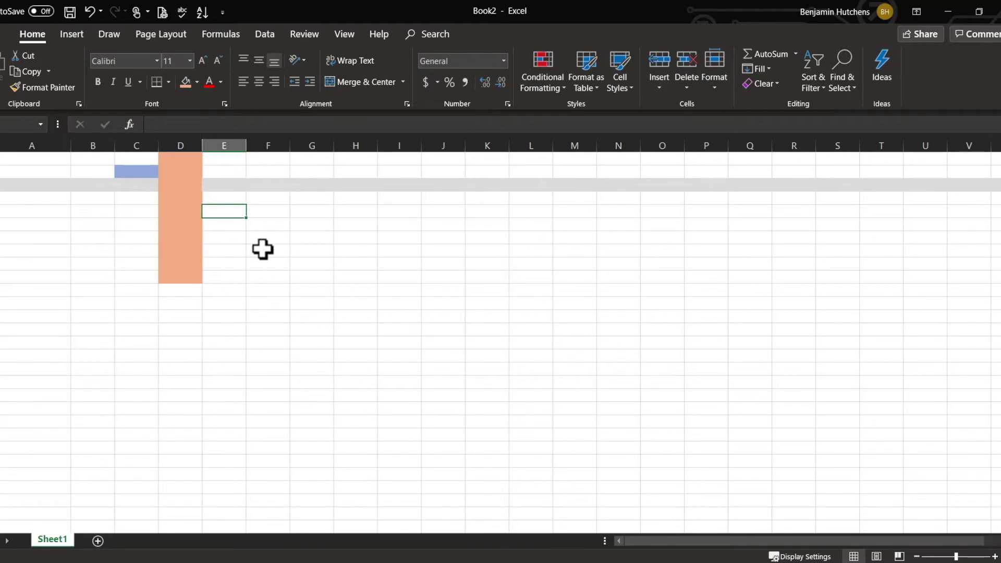
pyautogui.write('5')
pyautogui.press('Return')
pyautogui.write('7')
pyautogui.press('Return')
pyautogui.write('2')
pyautogui.press('Return')
pyautogui.write('9')
pyautogui.press('Return')
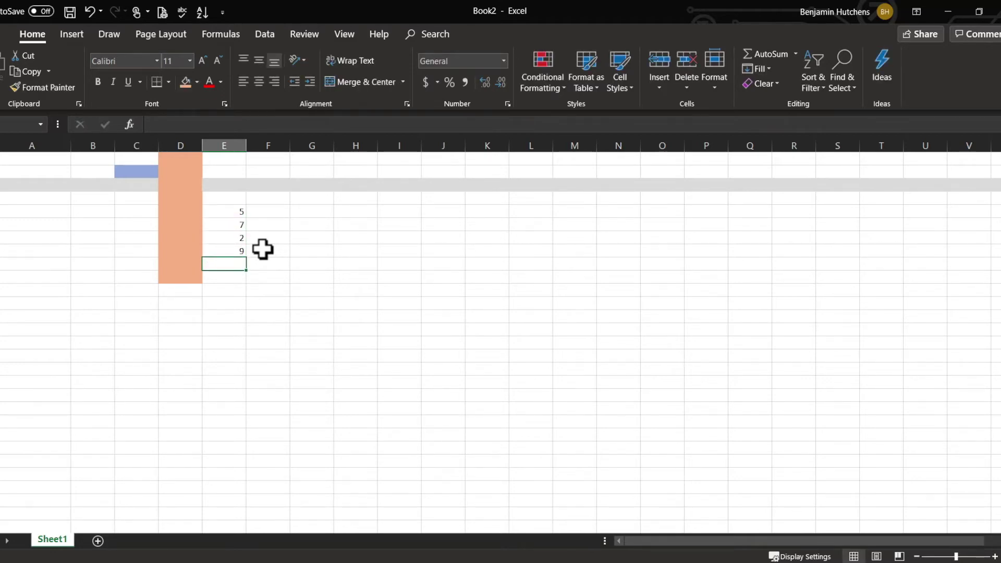
# Total the numbers in E5:E8 with AutoSum in cell E9 and check the resulting formula
pyautogui.moveTo(222, 210); pyautogui.dragTo(229, 248)
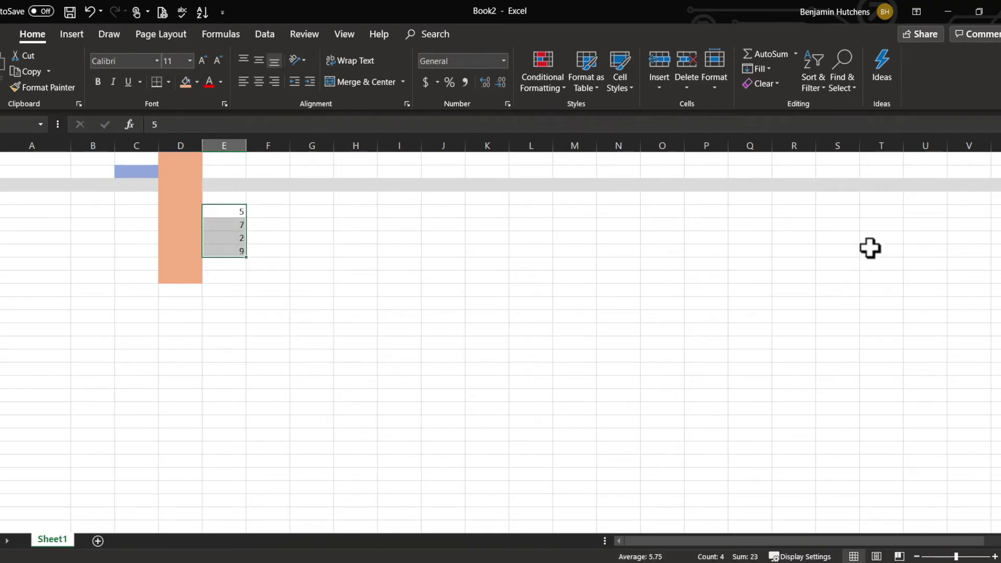
pyautogui.click(798, 55)
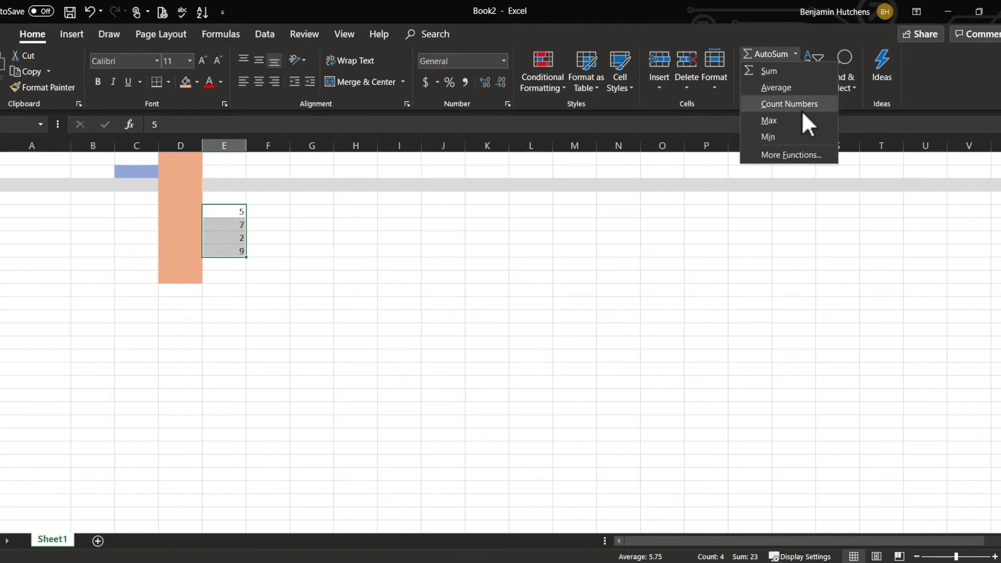
pyautogui.click(771, 51)
pyautogui.click(771, 52)
pyautogui.click(442, 212)
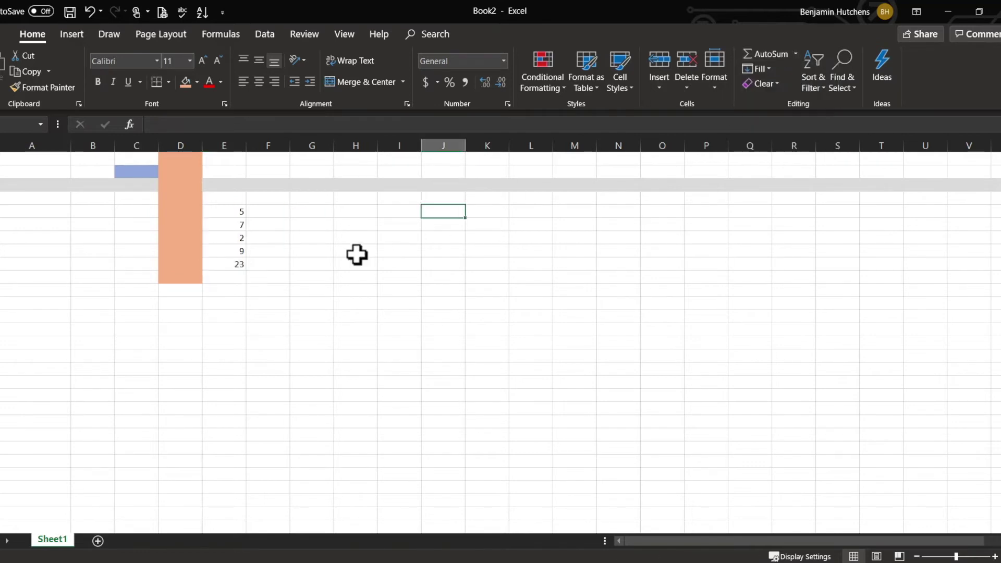
pyautogui.click(218, 262)
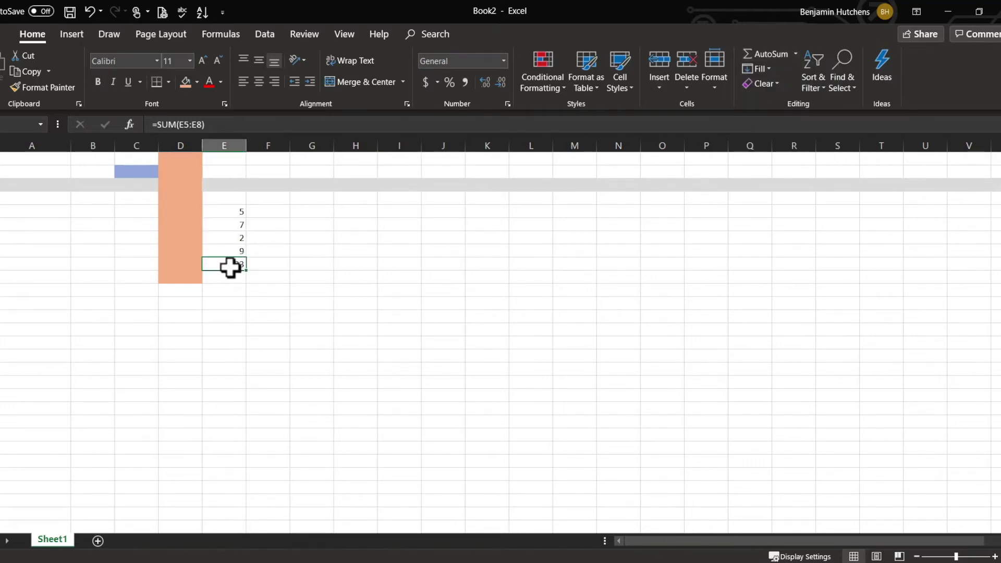
# Change the number in cell E6 to 9
pyautogui.click(237, 227)
pyautogui.write('9')
pyautogui.press('Return')
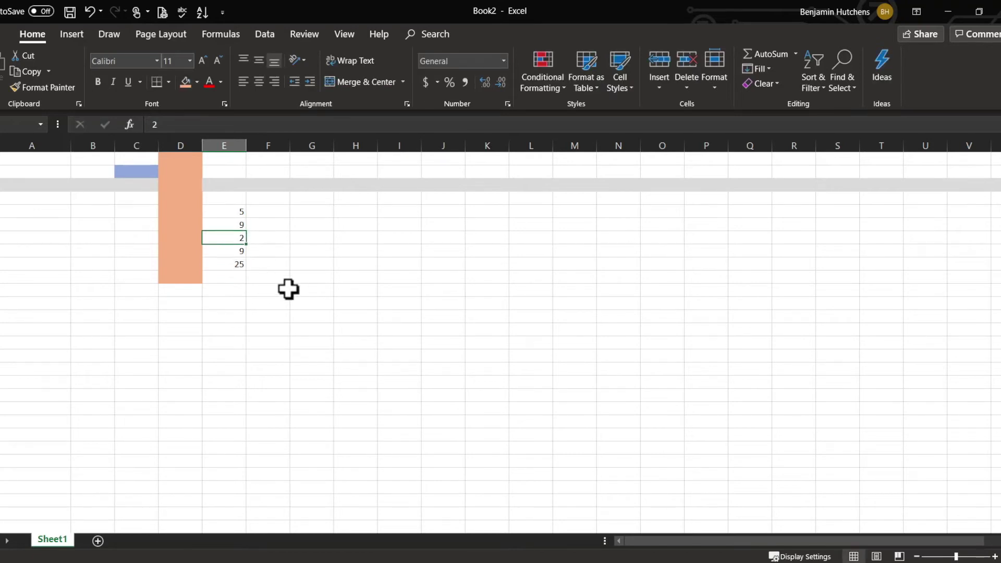
# Try the bare formula =sum in cell F9, and undo it along with the last change to cell E6
pyautogui.click(284, 266)
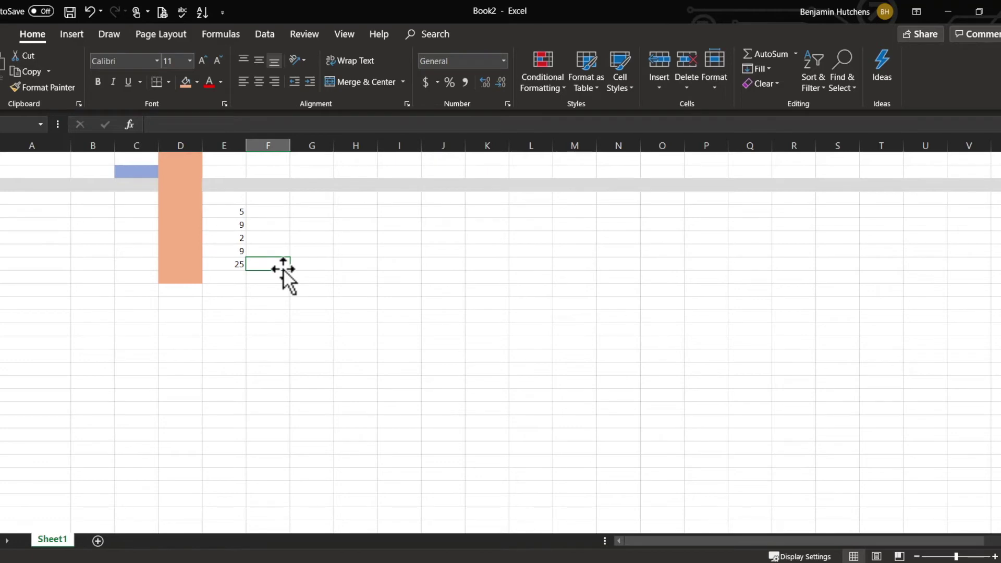
pyautogui.write('=')
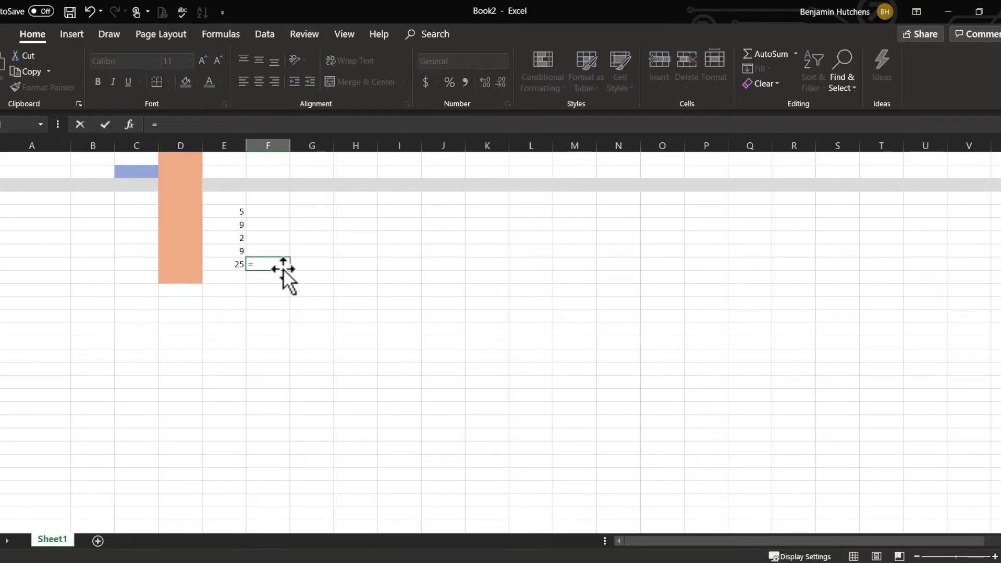
pyautogui.write('sum')
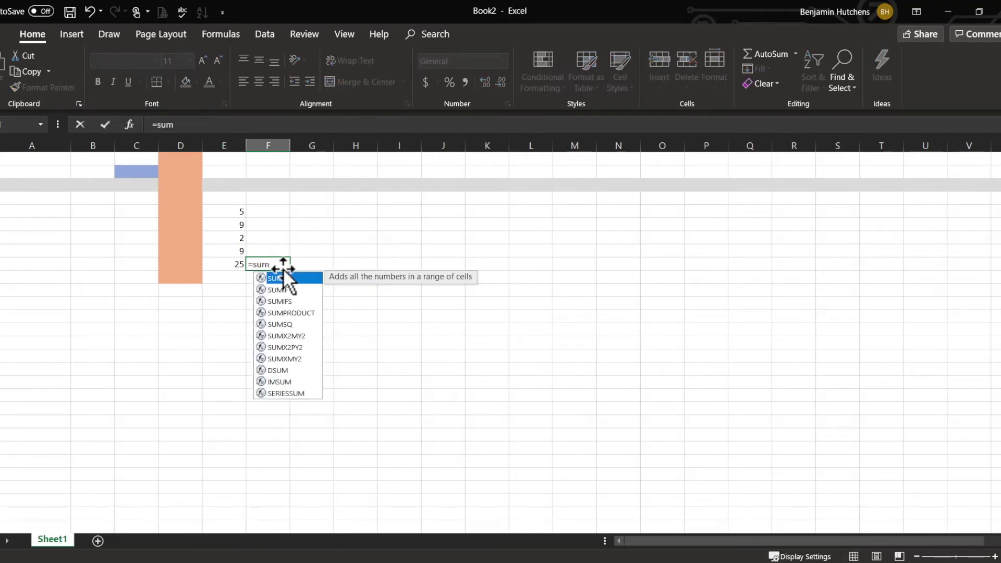
pyautogui.press('Return')
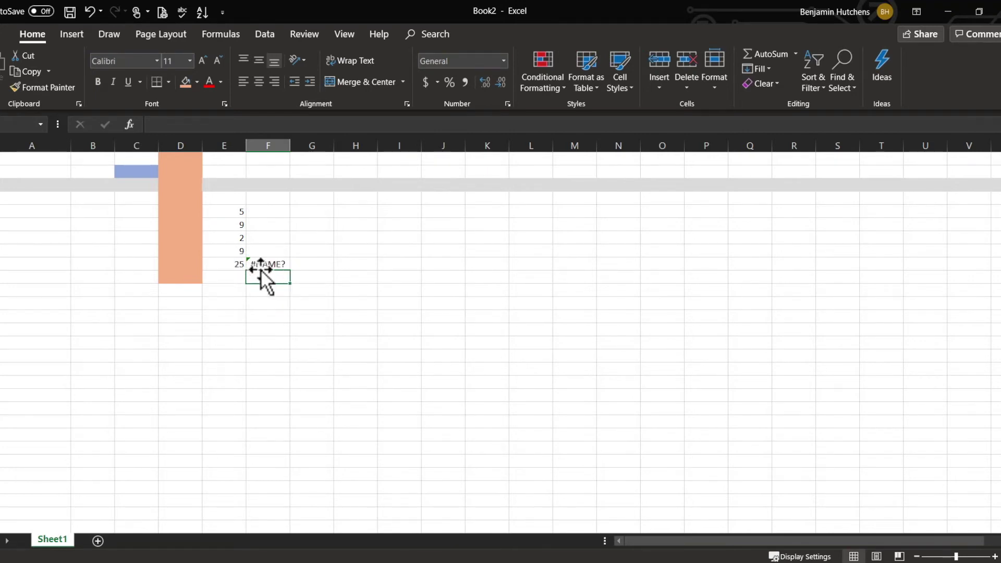
pyautogui.hotkey('ctrl', 'z')
pyautogui.hotkey('ctrl', 'z')
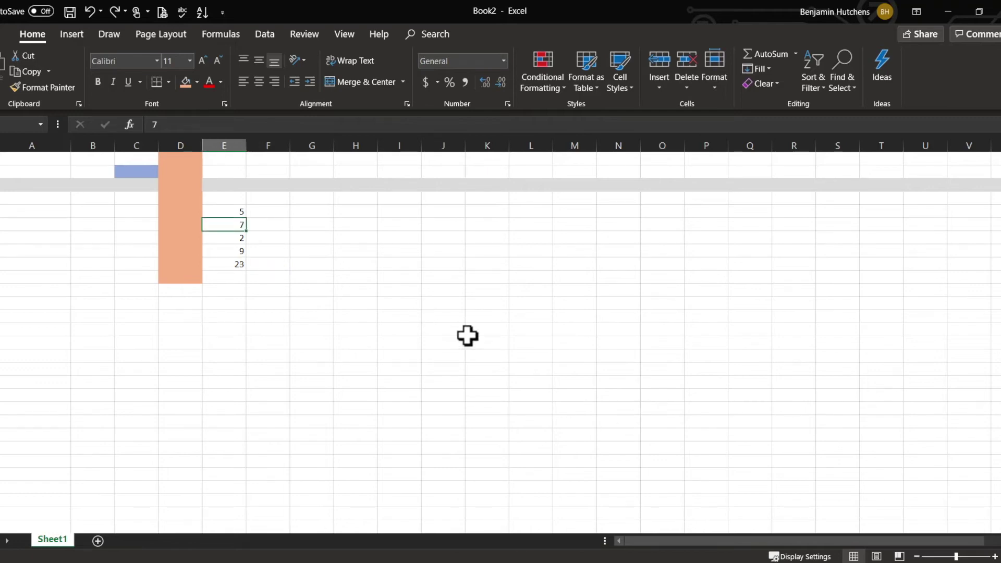
# Enter the numbers 5, 7, 8, 3 and 2 down cells H5 to H9
pyautogui.click(351, 213)
pyautogui.write('5')
pyautogui.press('Return')
pyautogui.write('7')
pyautogui.press('Return')
pyautogui.write('8')
pyautogui.press('Return')
pyautogui.write('3')
pyautogui.press('Return')
pyautogui.write('2')
pyautogui.press('Return')
# Enter the numbers 8, 5, 1, 9 and 5 down cells I5 to I9
pyautogui.click(406, 211)
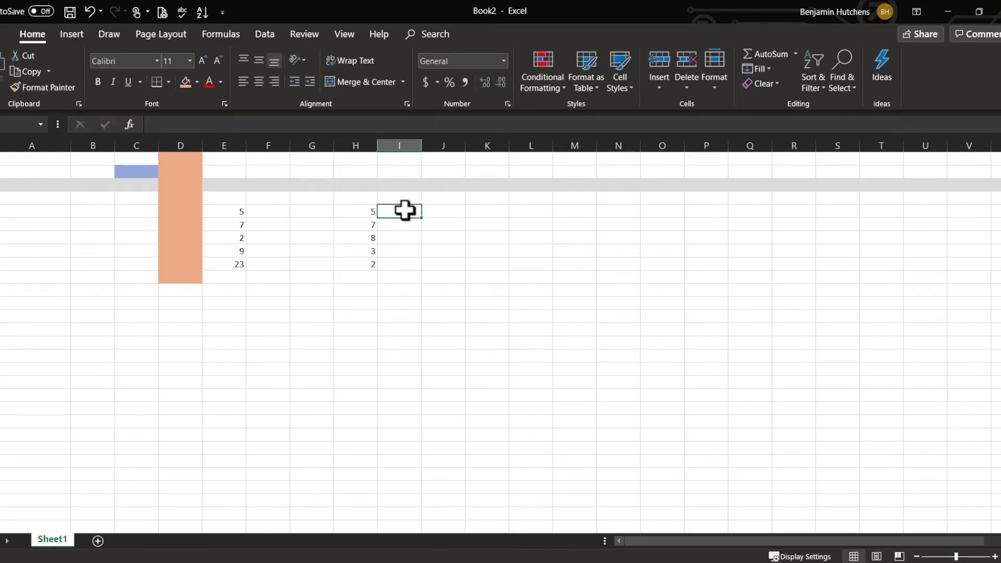
pyautogui.write('3')
pyautogui.press('Return')
pyautogui.write('5')
pyautogui.press('Return')
pyautogui.write('1')
pyautogui.press('Return')
pyautogui.write('9')
pyautogui.press('Return')
pyautogui.write('5')
pyautogui.press('Return')
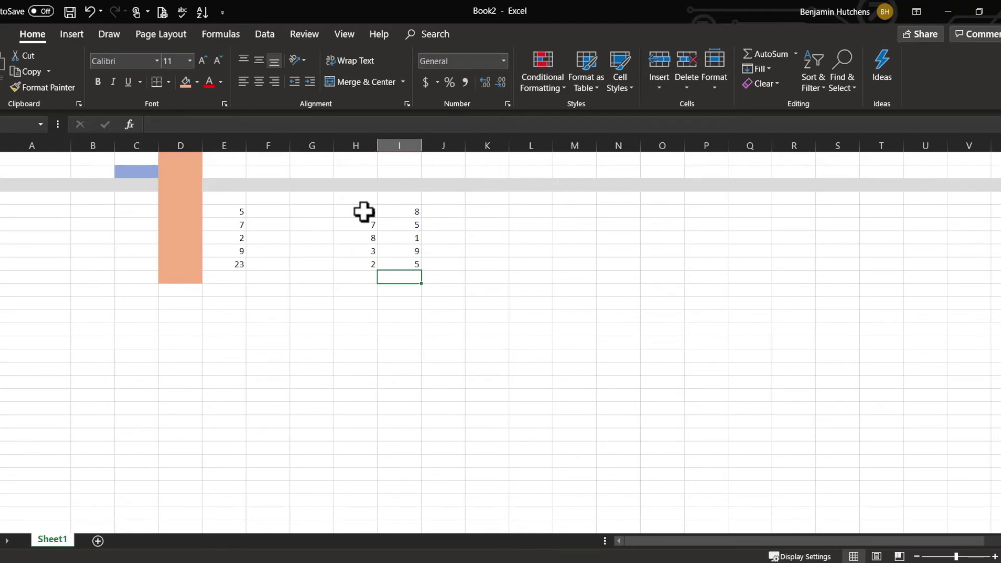
# Preview a clustered column chart for the range H5:I9 and insert a 2-D stacked line chart from it instead
pyautogui.moveTo(359, 212); pyautogui.dragTo(409, 264)
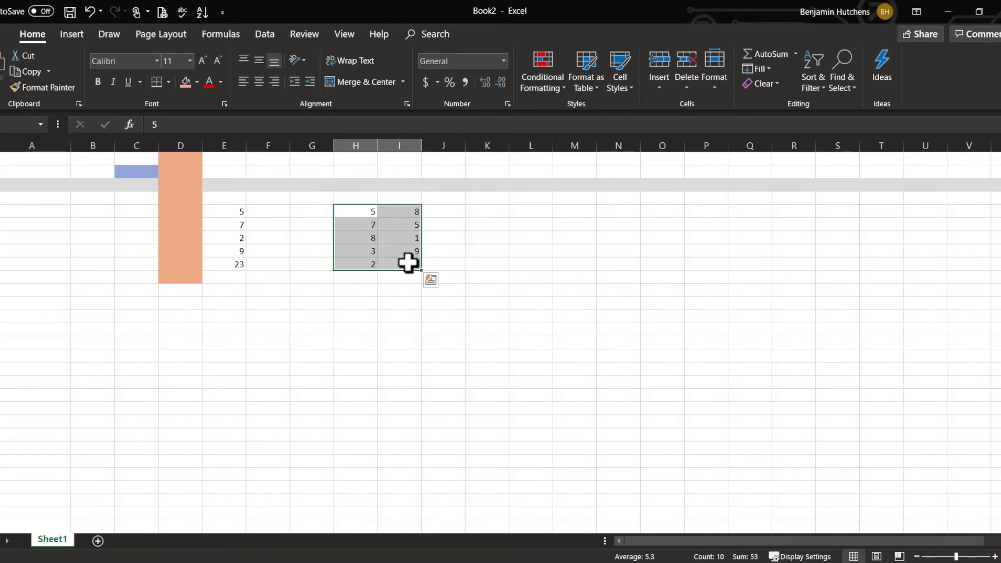
pyautogui.click(74, 36)
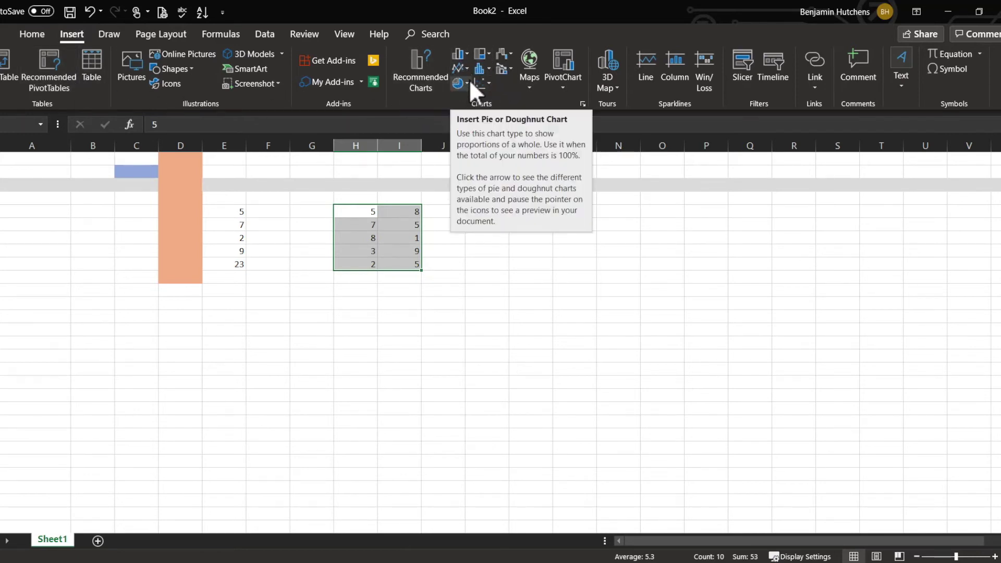
pyautogui.click(462, 55)
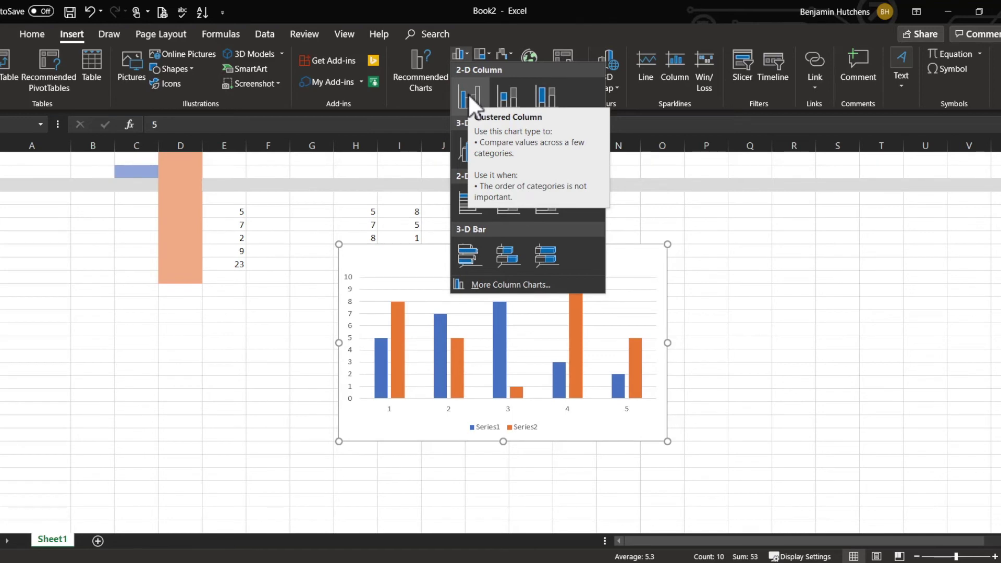
pyautogui.click(468, 53)
pyautogui.click(464, 69)
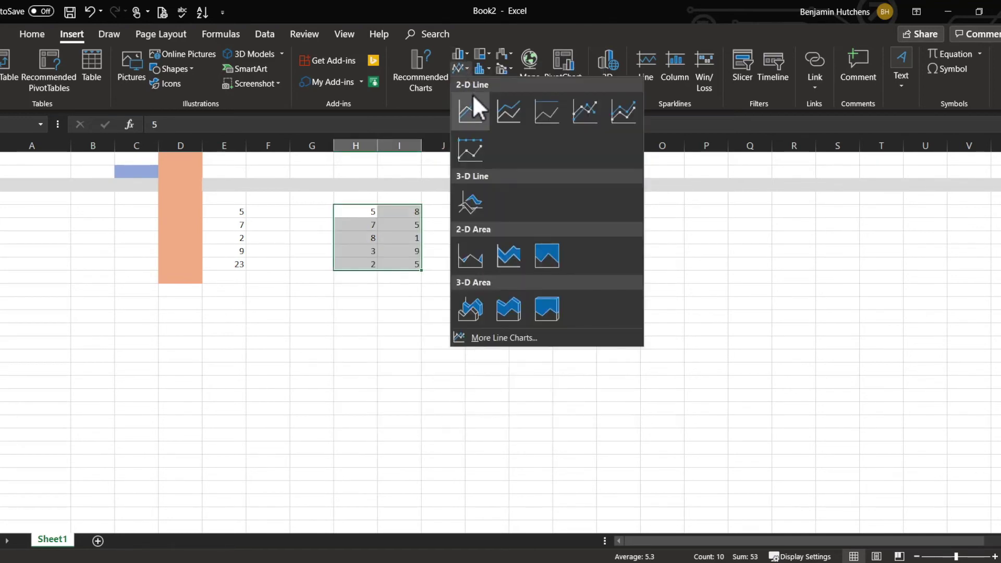
pyautogui.click(505, 106)
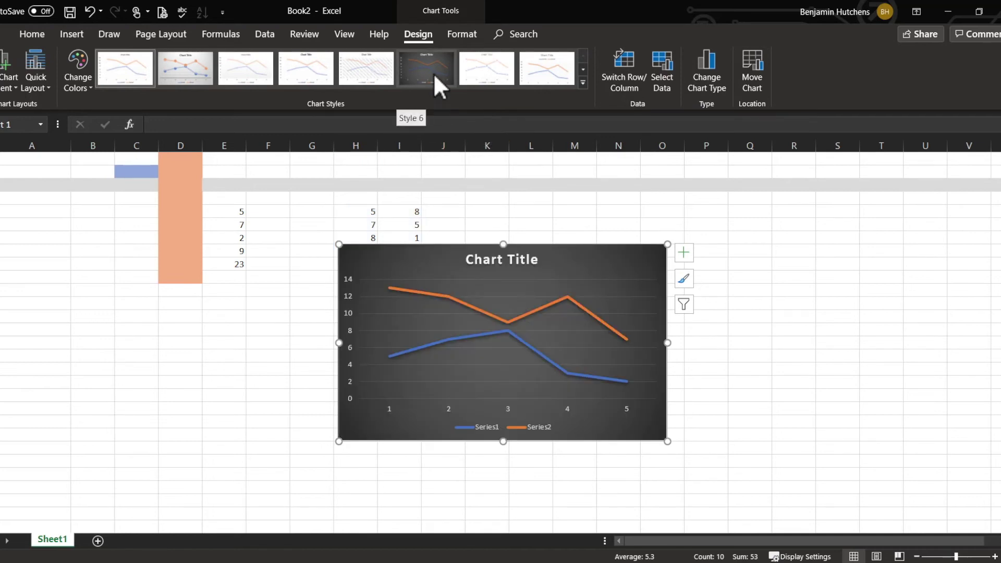
# Apply the dark chart style Style 6 to the line chart and deselect the chart
pyautogui.click(420, 76)
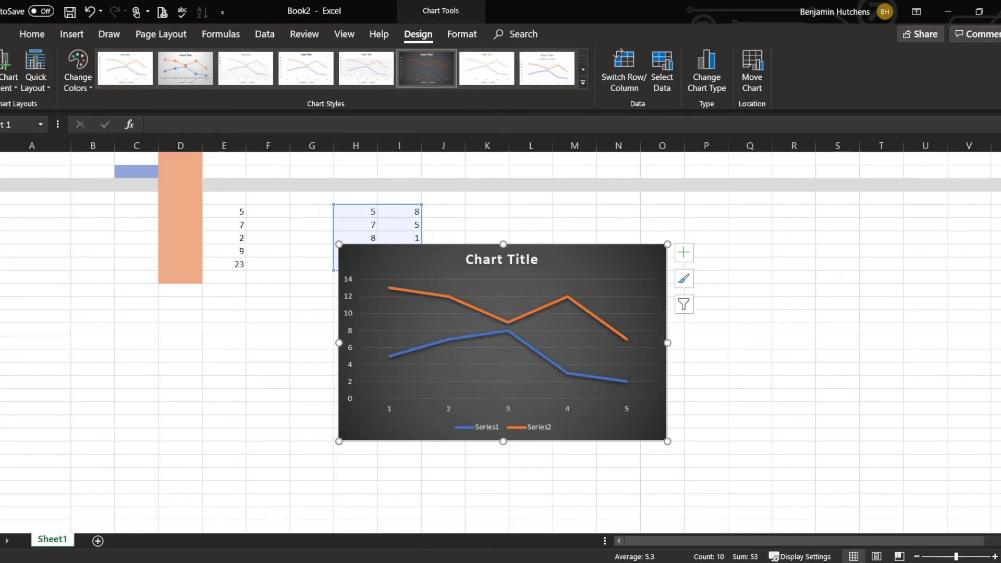
pyautogui.click(626, 331)
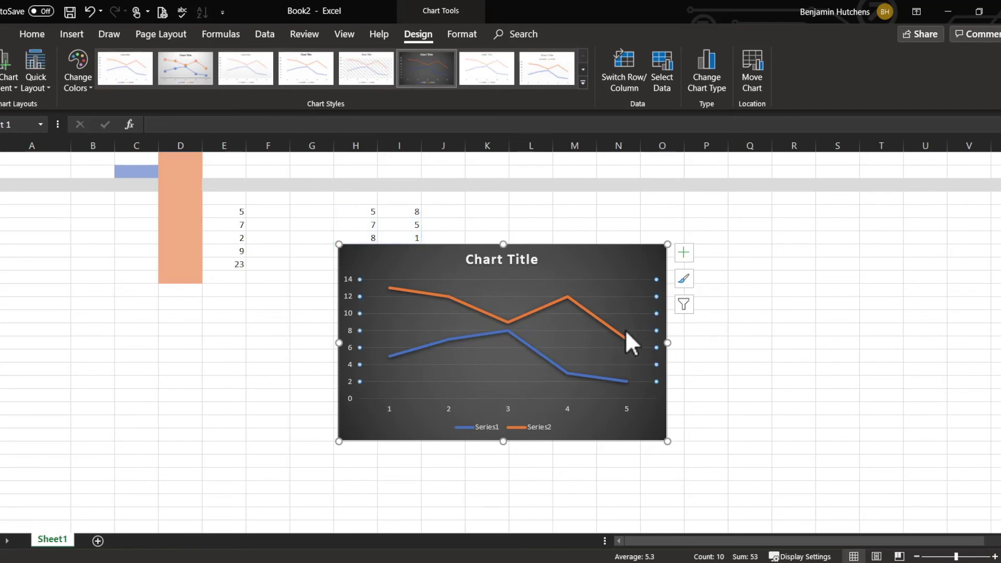
pyautogui.click(838, 381)
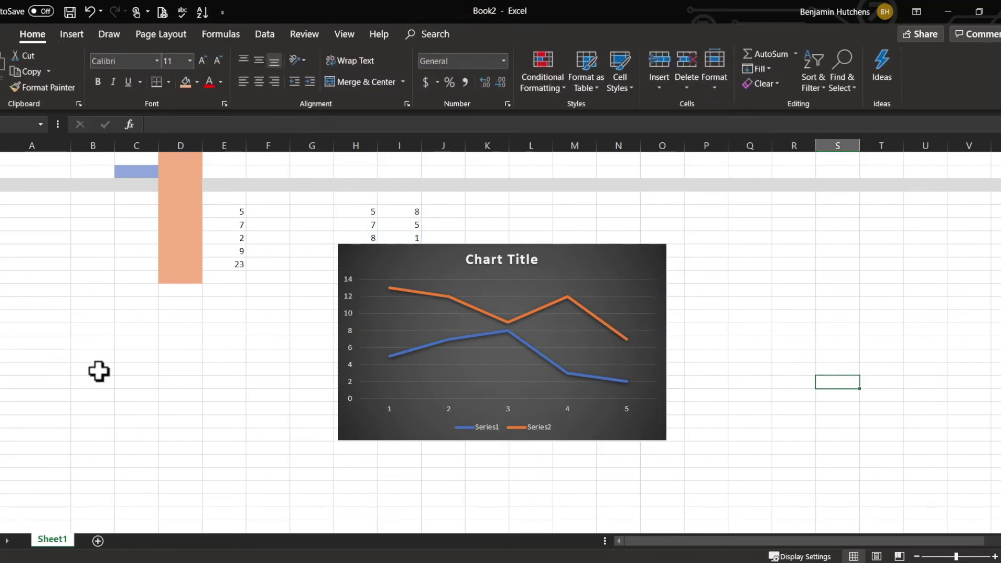
pyautogui.click(65, 226)
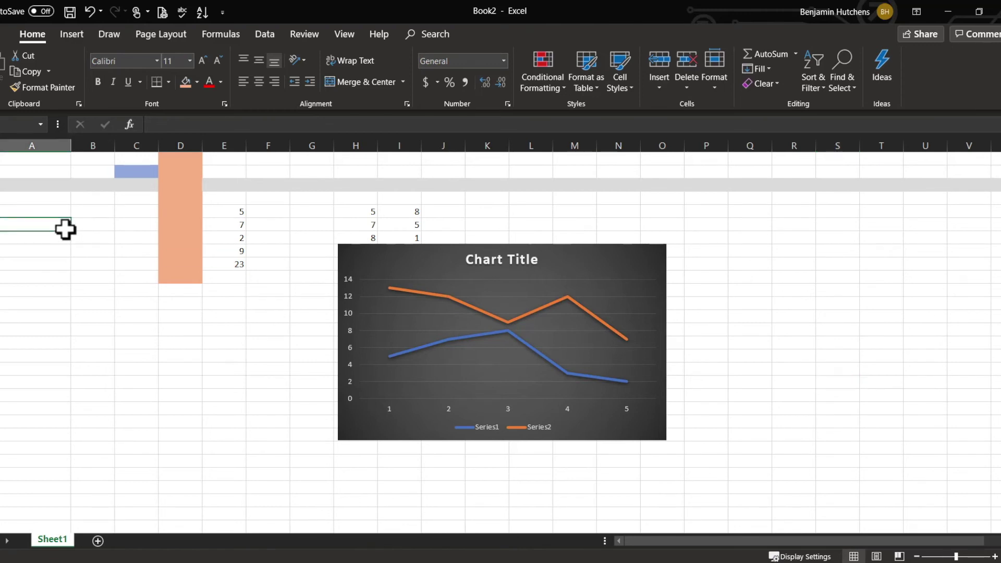
# Open the print settings with the page preview and choose to print the entire workbook
pyautogui.click(5, 34)
pyautogui.click(19, 250)
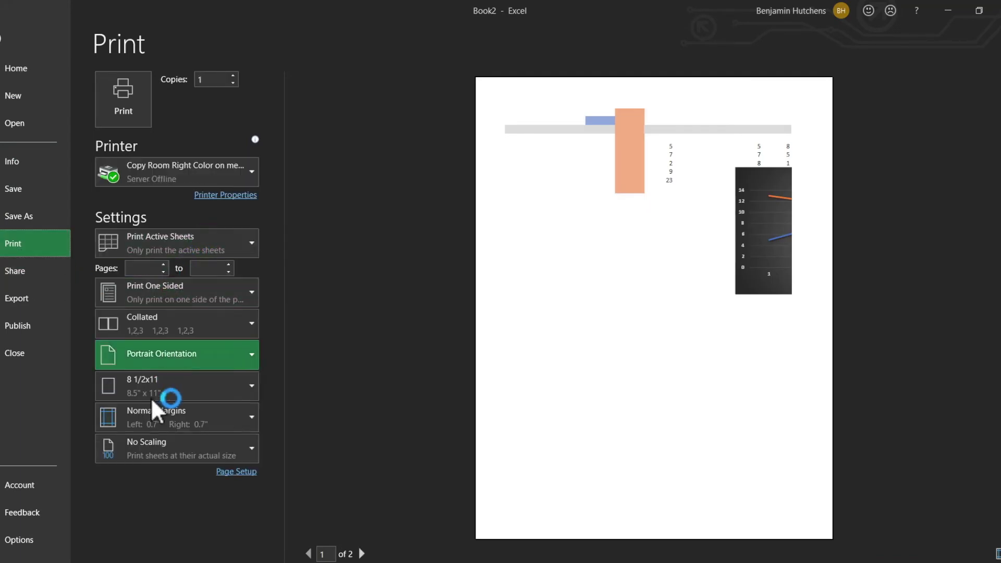
pyautogui.click(170, 243)
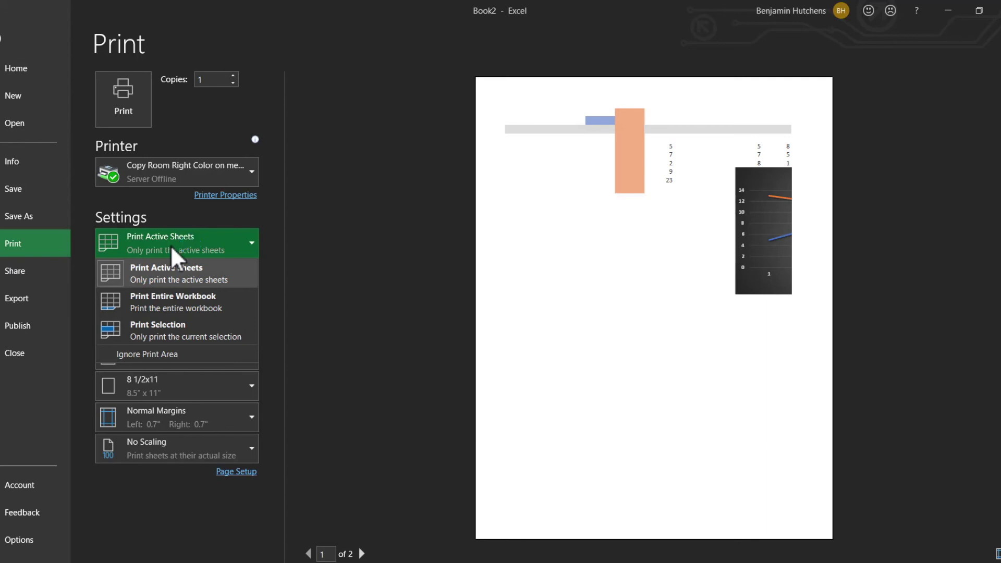
pyautogui.click(165, 308)
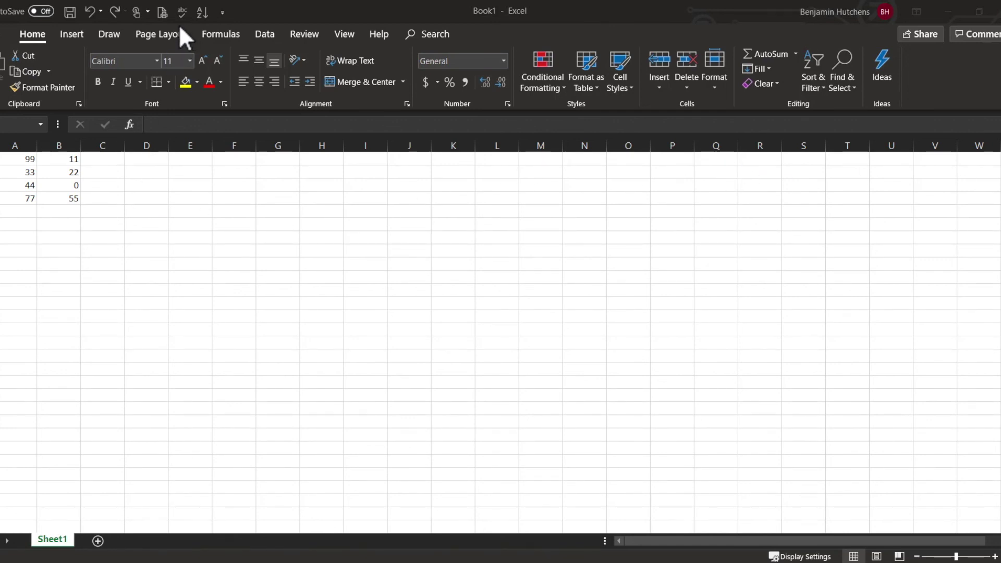
# Show the page layout options for the workbook Book1
pyautogui.click(148, 35)
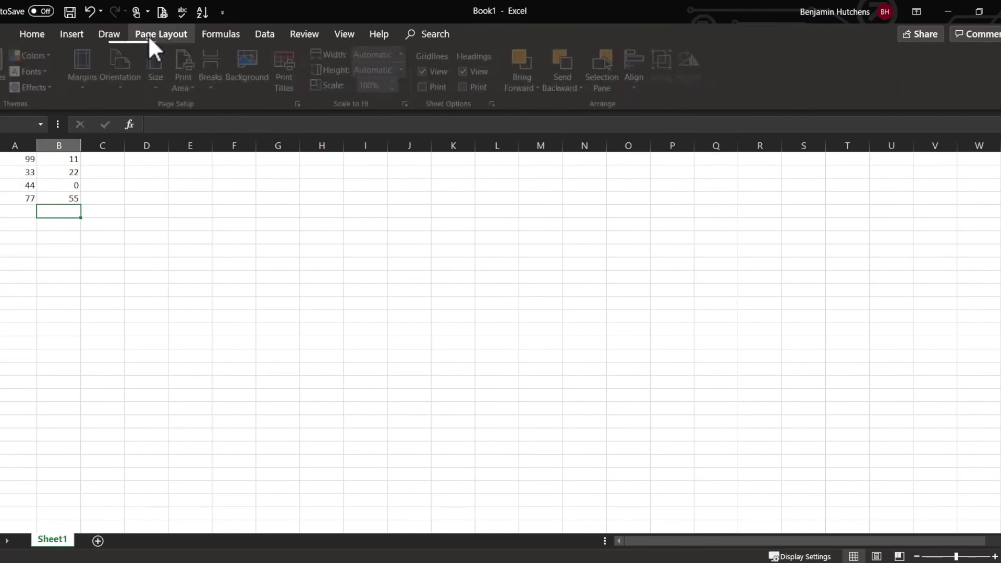